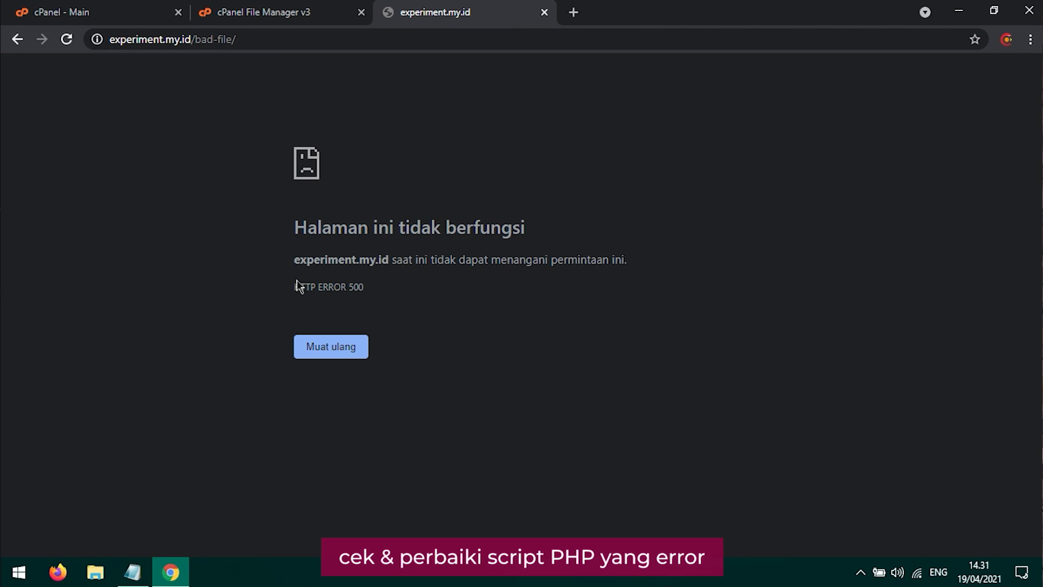
View the error_log file in the public_html/bad-file folder to find the cause of the HTTP 500 error
left_click_drag(295, 287, 363, 289)
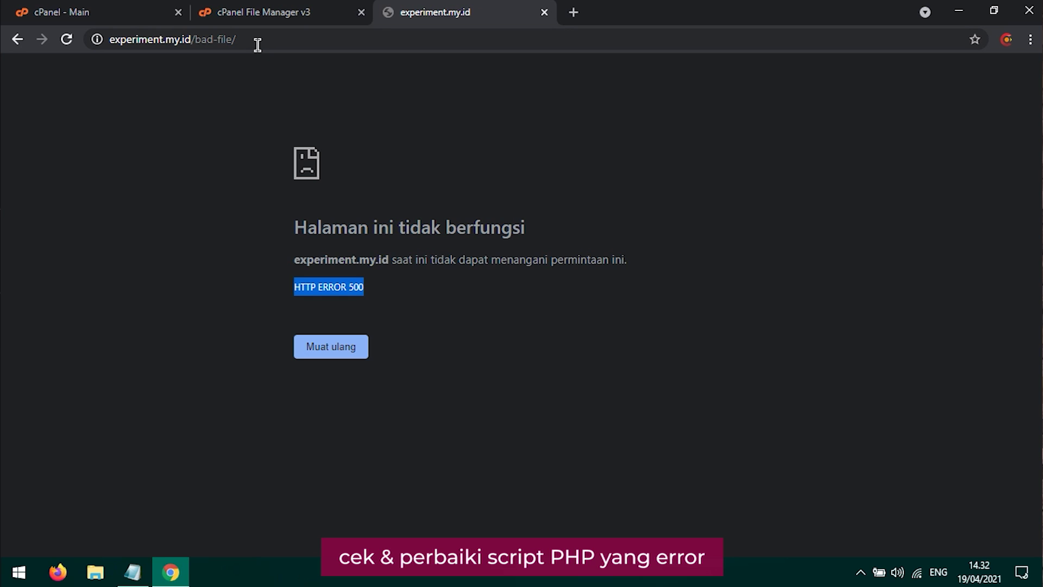
left_click(137, 12)
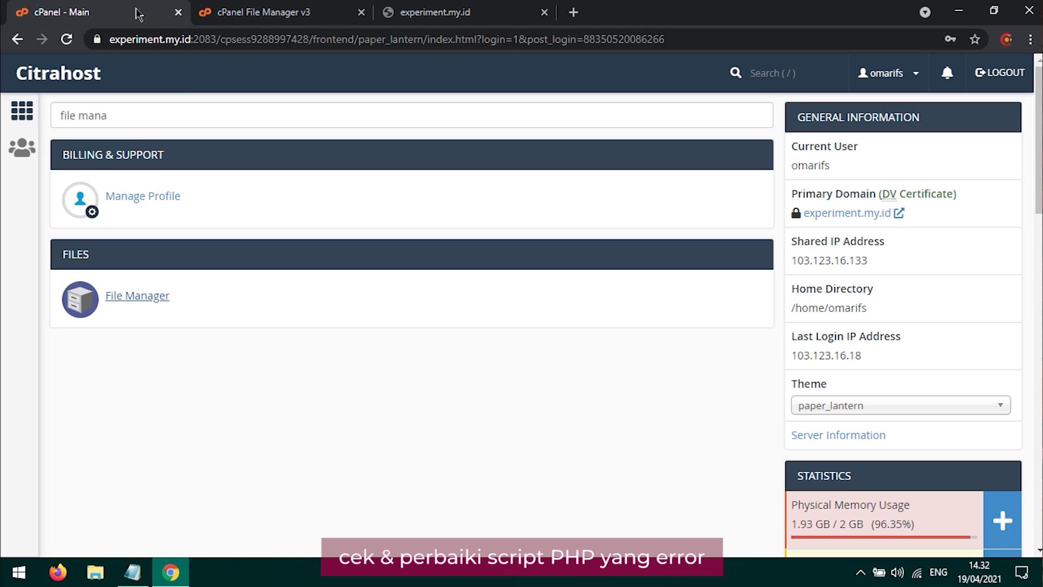
left_click(249, 11)
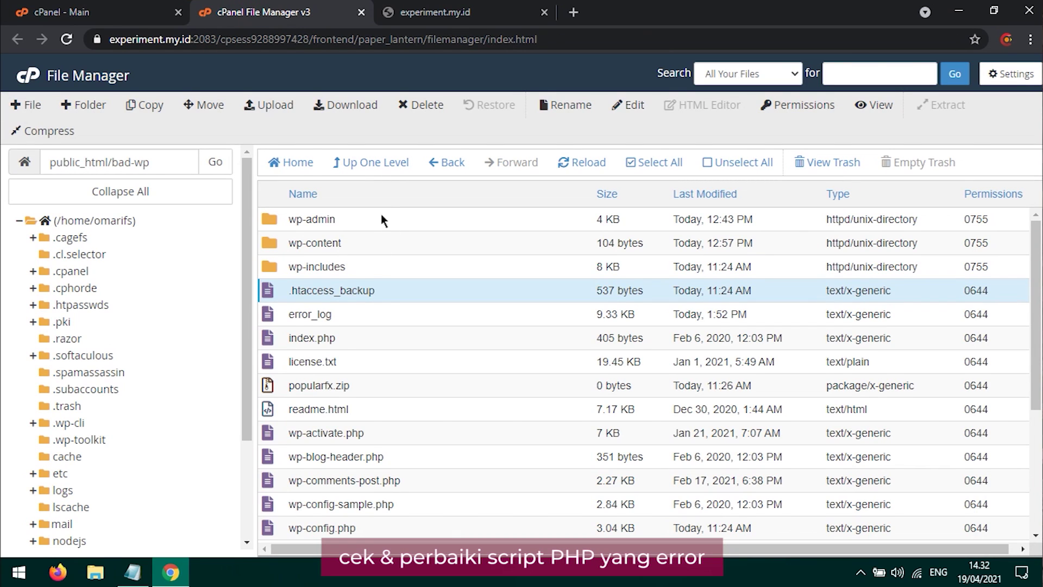
left_click(390, 166)
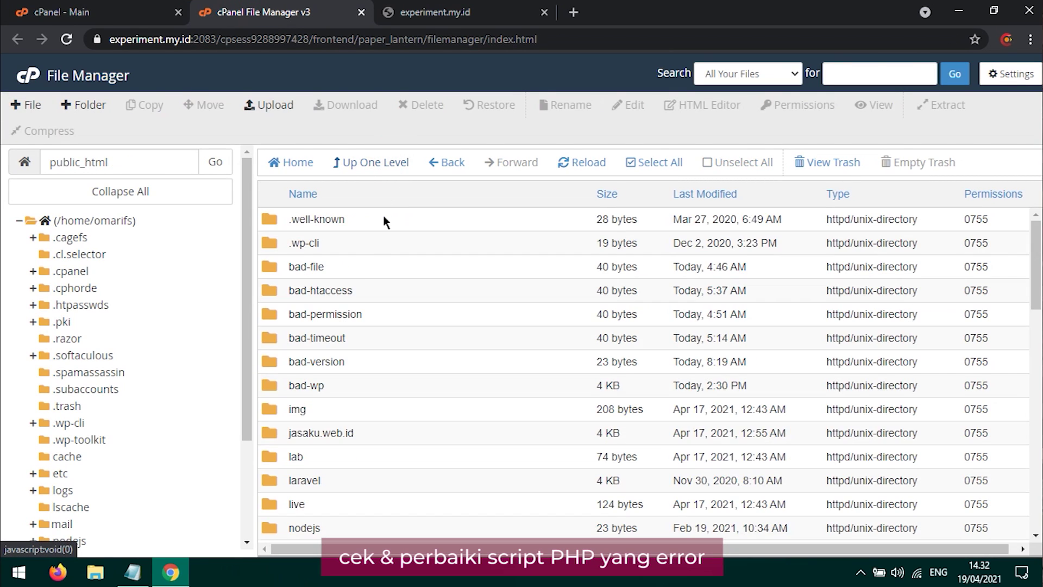
double_click(351, 269)
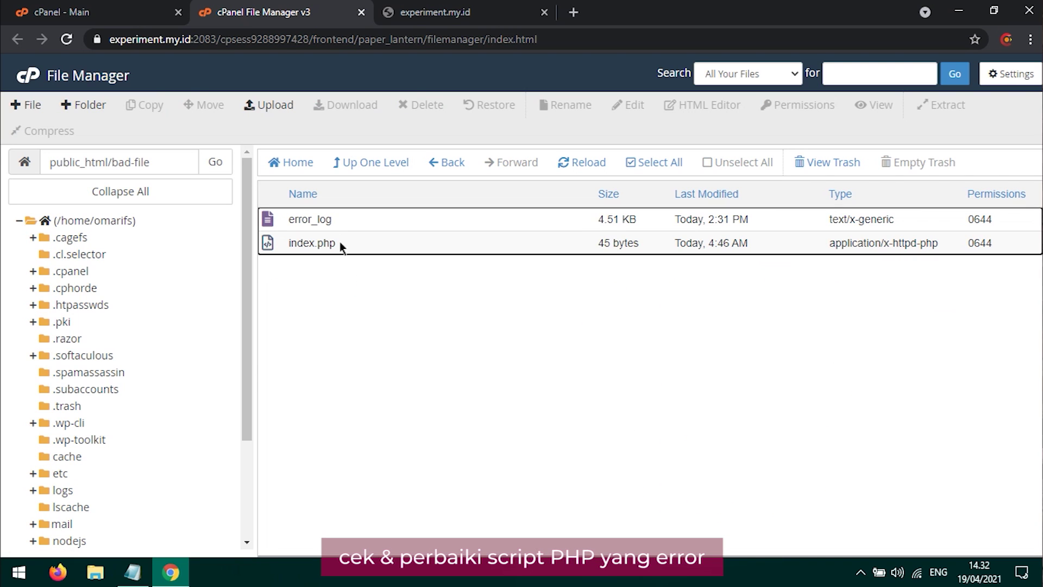
left_click(344, 220)
right_click(344, 220)
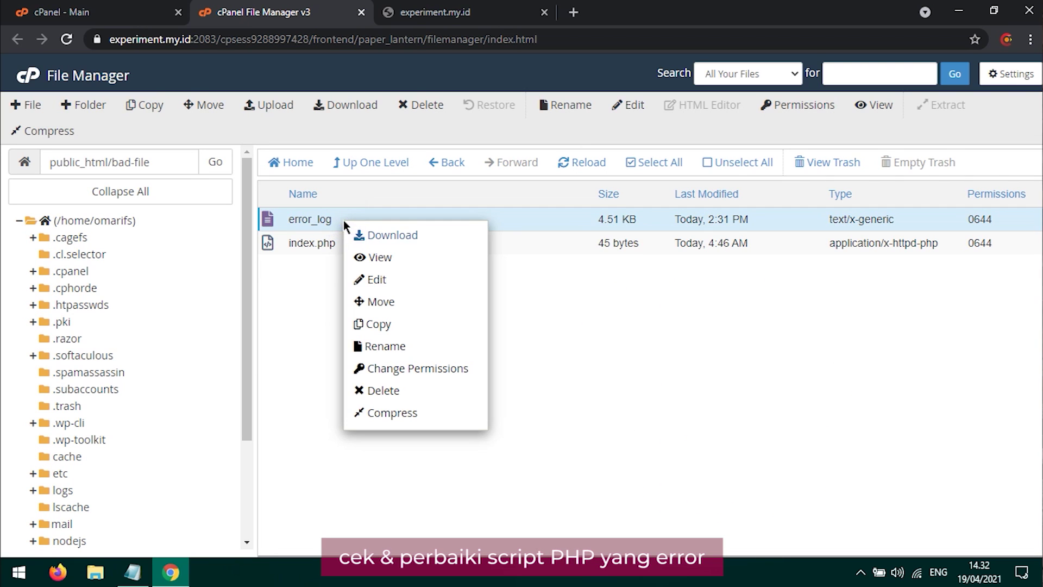
left_click(369, 255)
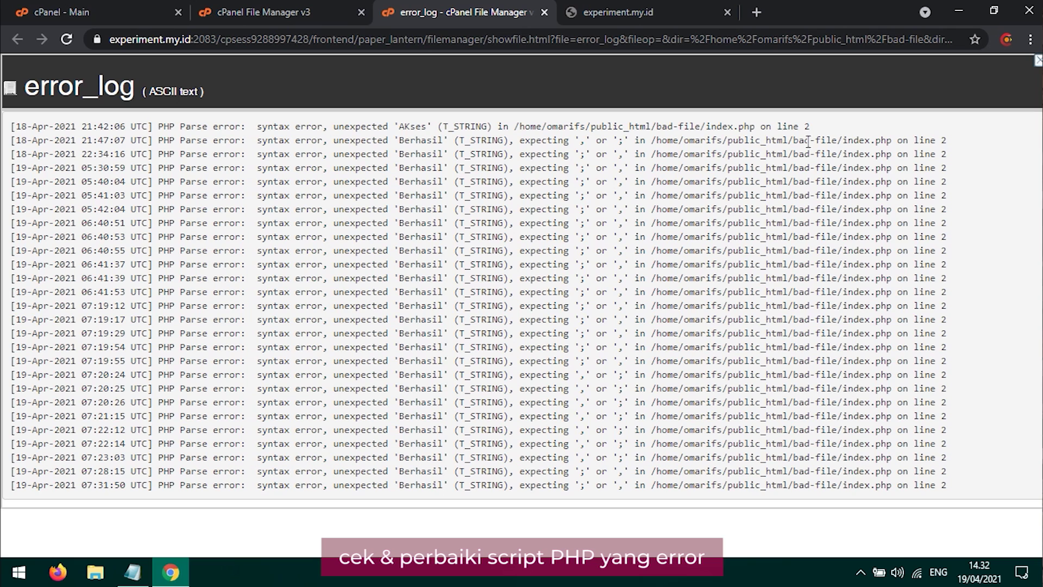
Open index.php from the bad-file folder in the File Manager's code editor
left_click(304, 14)
left_click(361, 245)
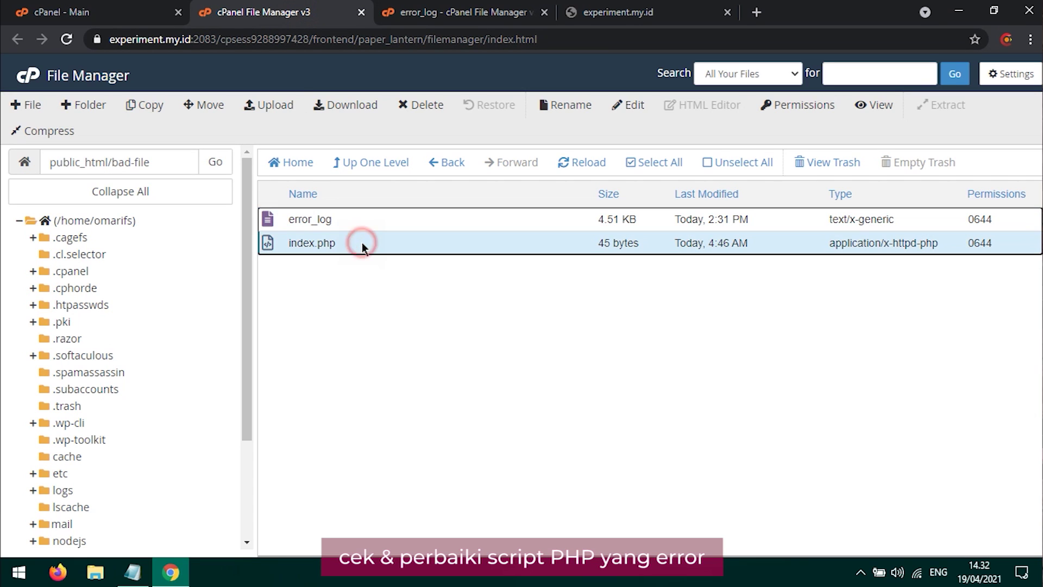
right_click(362, 244)
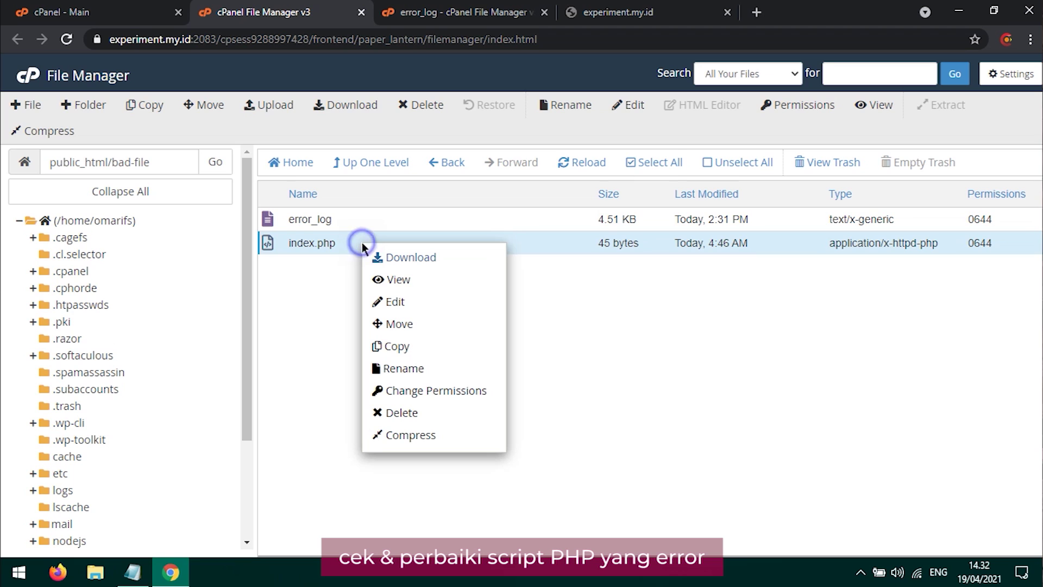
left_click(396, 302)
left_click(662, 425)
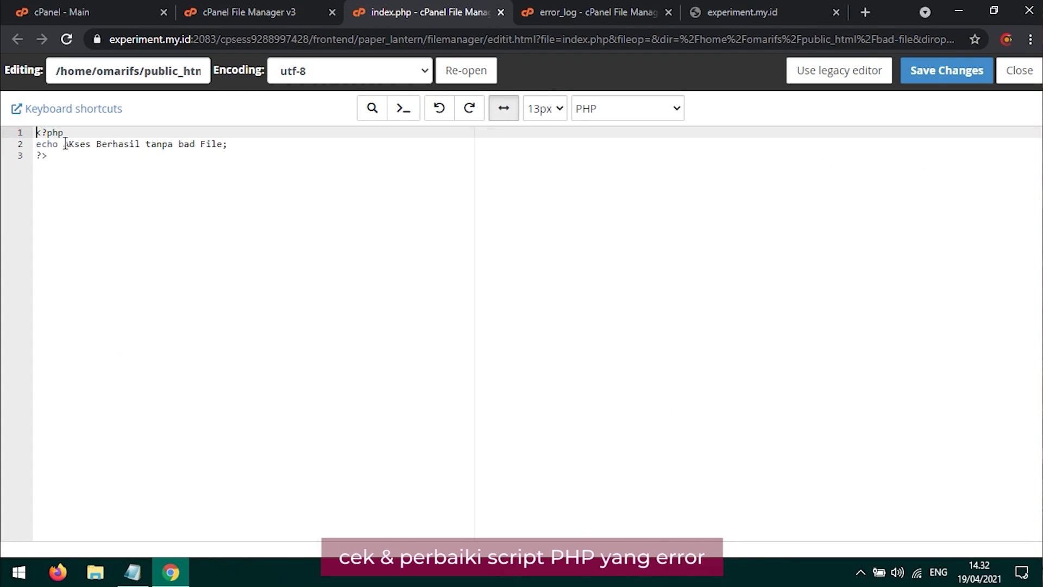
Enclose the echo text AKses Berhasil tanpa bad File on line 2 in single quotes and save index.php
left_click(64, 144)
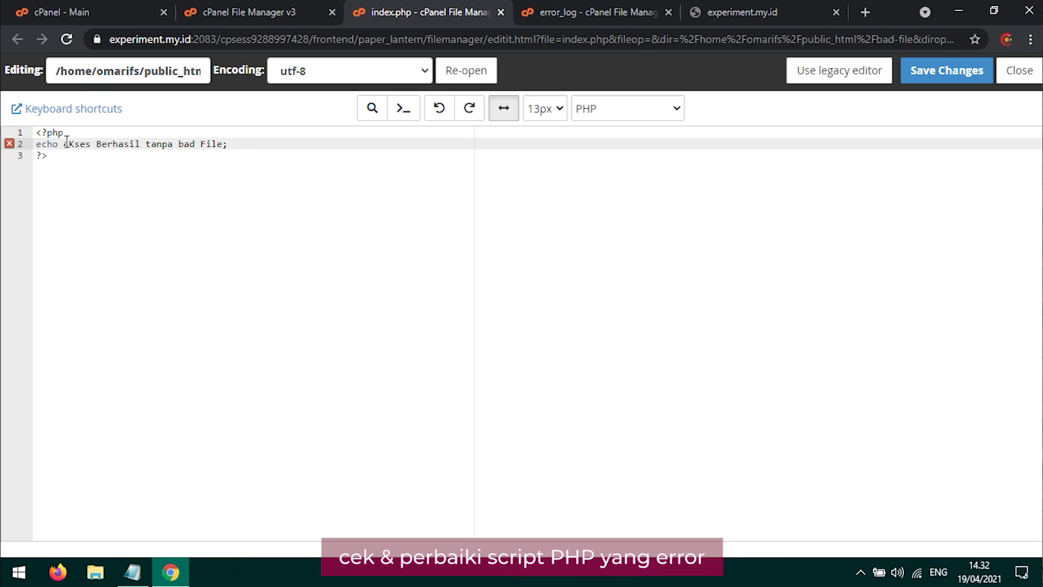
type("'")
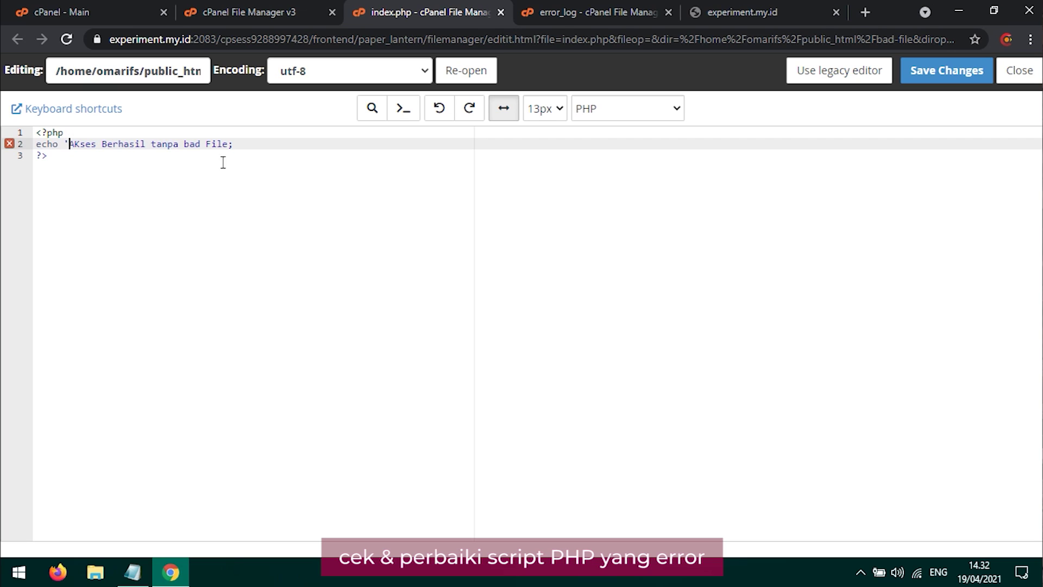
left_click(227, 145)
type("'")
left_click(935, 75)
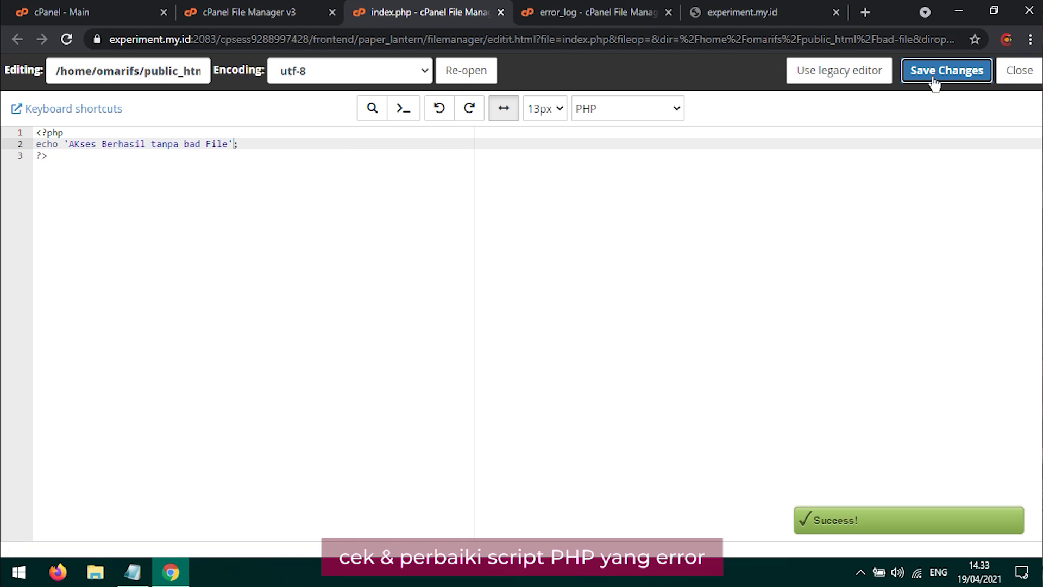
Reload experiment.my.id/bad-file/ to check the corrected script
left_click(738, 15)
left_click(435, 42)
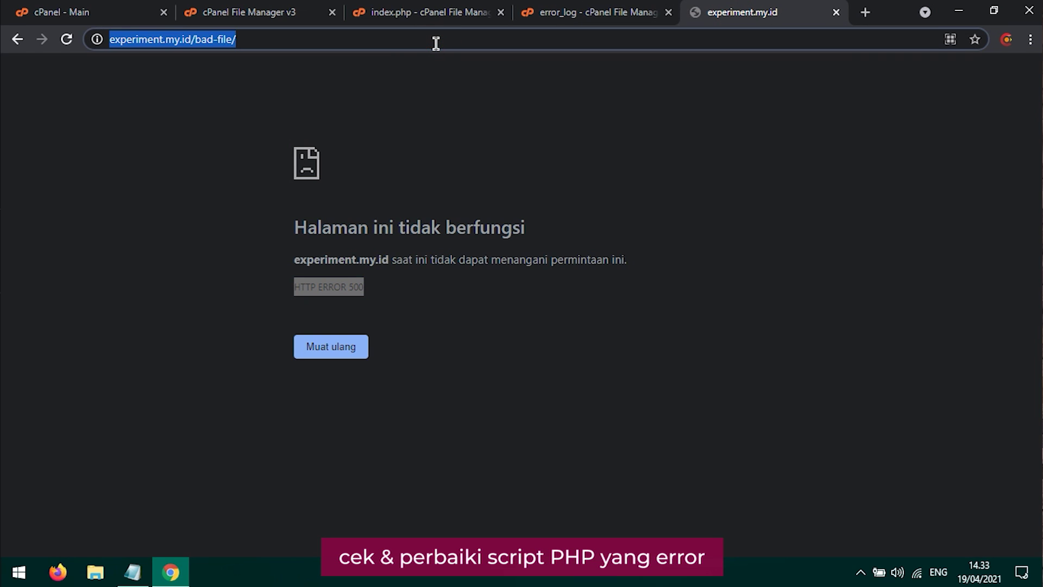
key("Return")
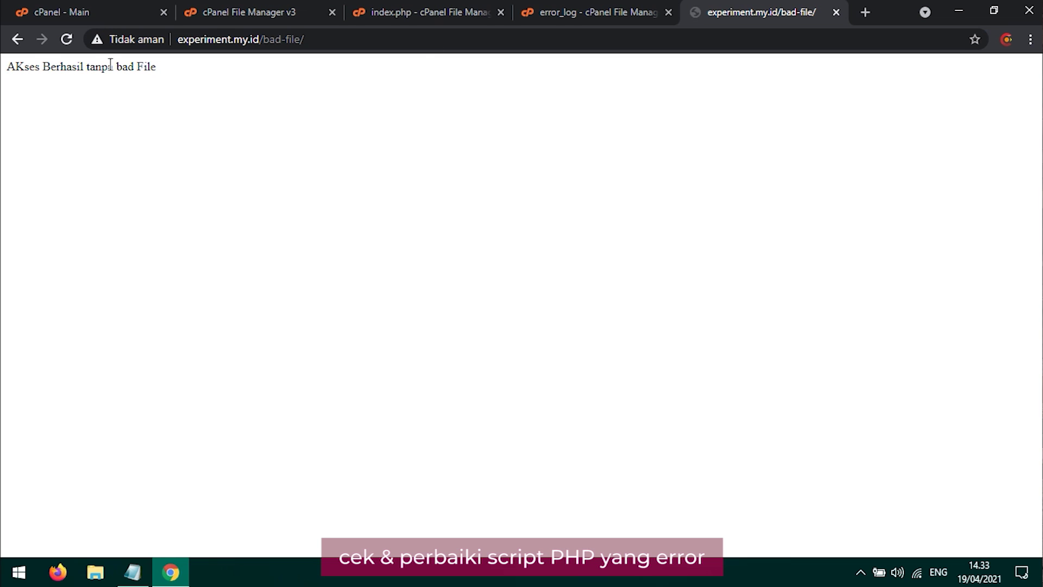
Search the cPanel main page's functions for "selec" and open Select PHP Version
mouse_move(632, 4)
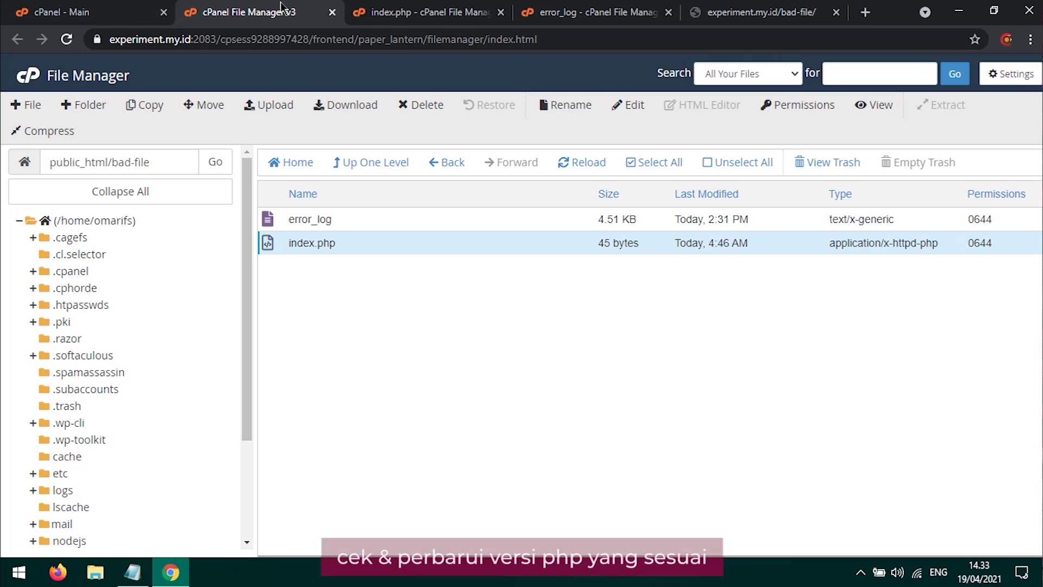
left_click(103, 10)
left_click(184, 116)
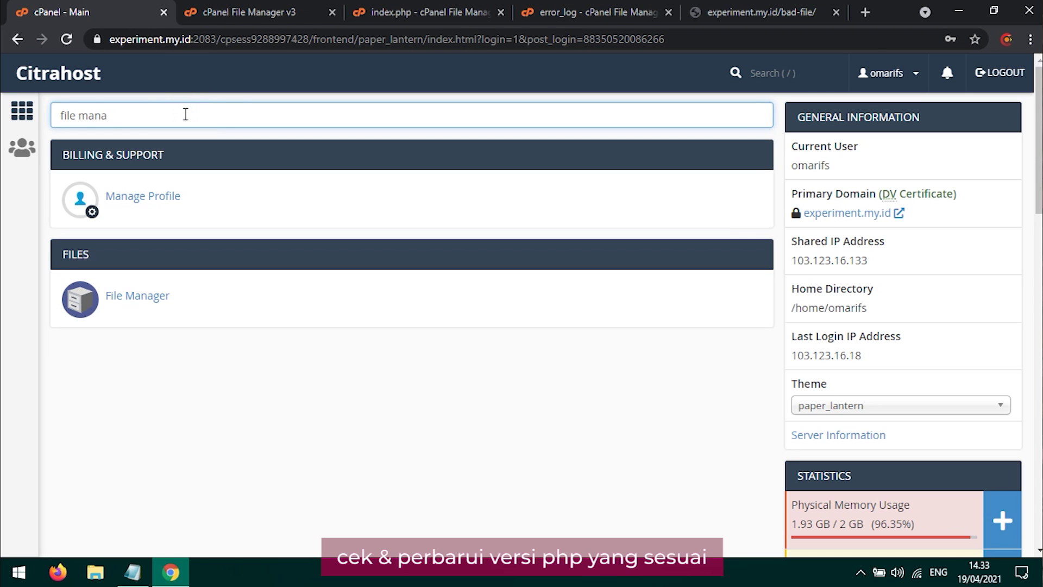
key("BackSpace")
key("BackSpace")
key("BackSpace")
key("BackSpace")
key("BackSpace")
key("BackSpace")
key("BackSpace")
key("BackSpace")
type("selec")
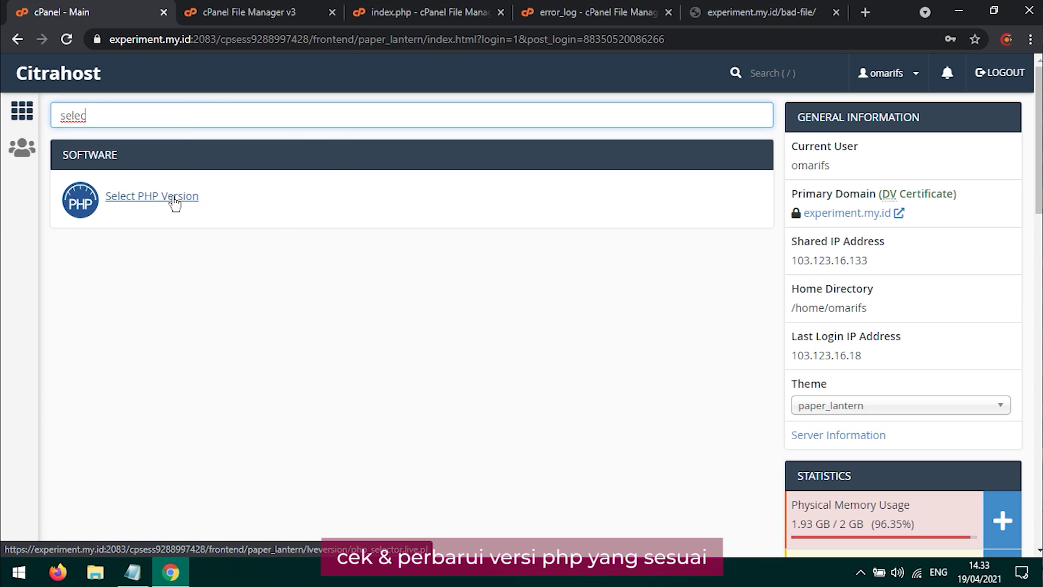
left_click(173, 199)
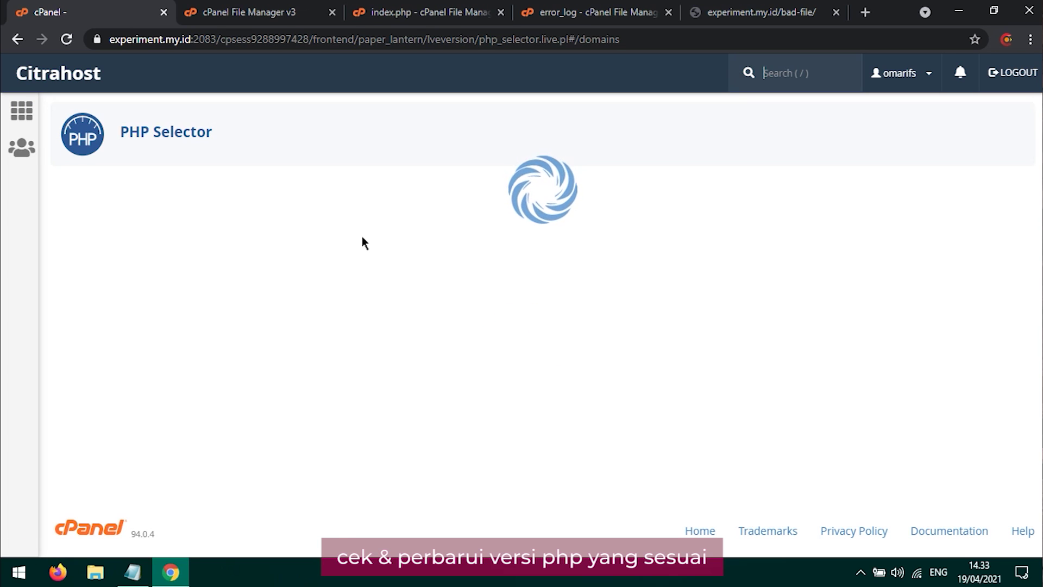
Examine the PHP version assigned to each domain and the PHP versions available for selection
scroll(363, 243, "down", 1)
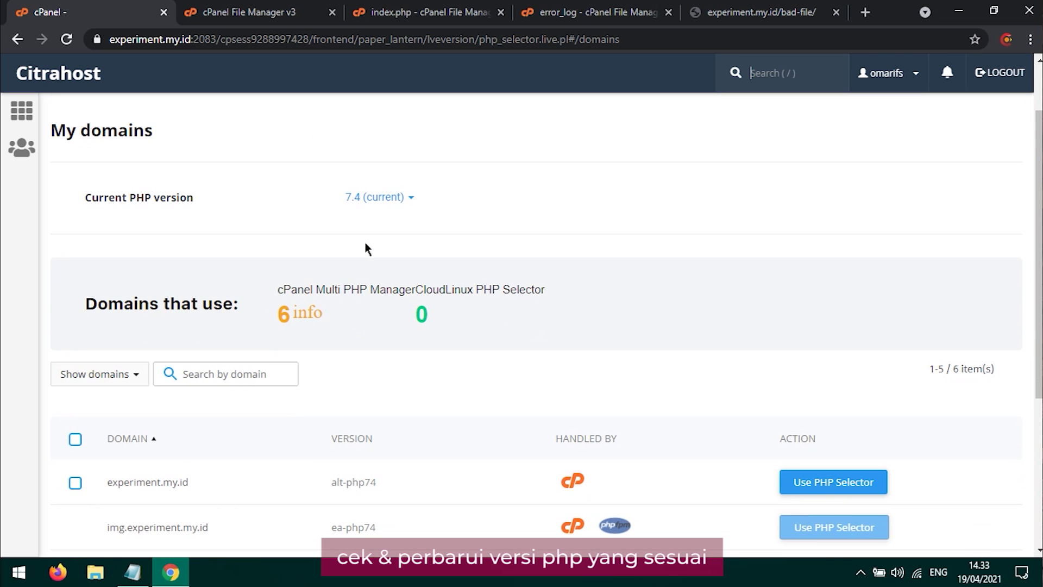
scroll(393, 204, "down", 1)
scroll(391, 205, "up", 1)
scroll(411, 218, "down", 2)
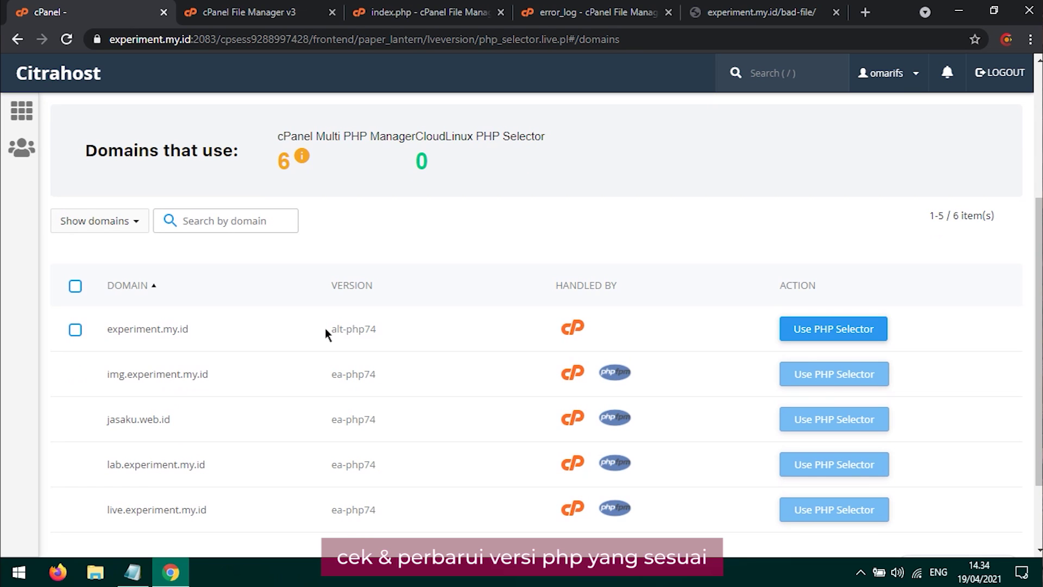
scroll(326, 331, "up", 2)
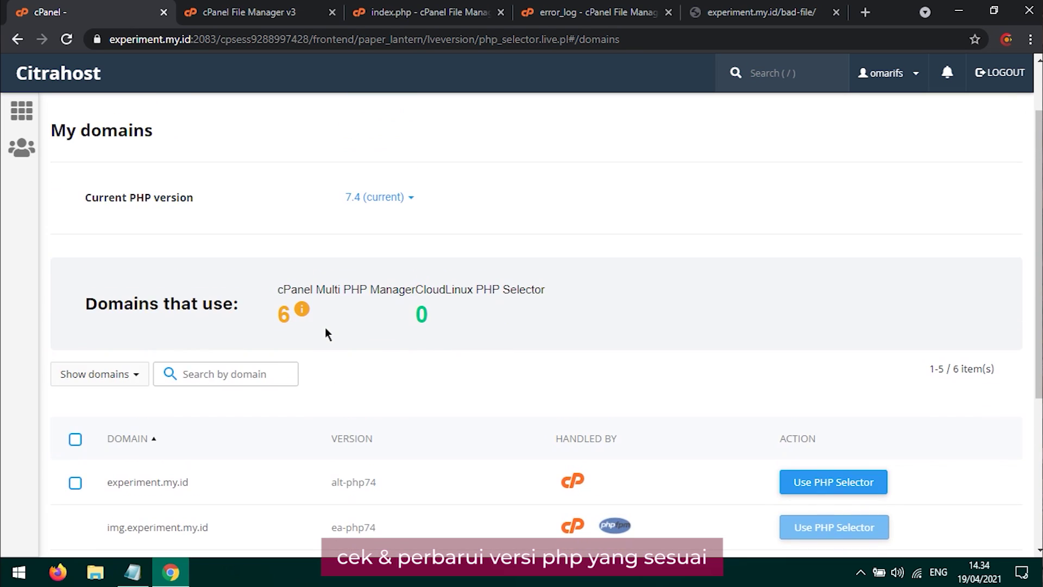
scroll(326, 333, "down", 1)
scroll(342, 374, "down", 1)
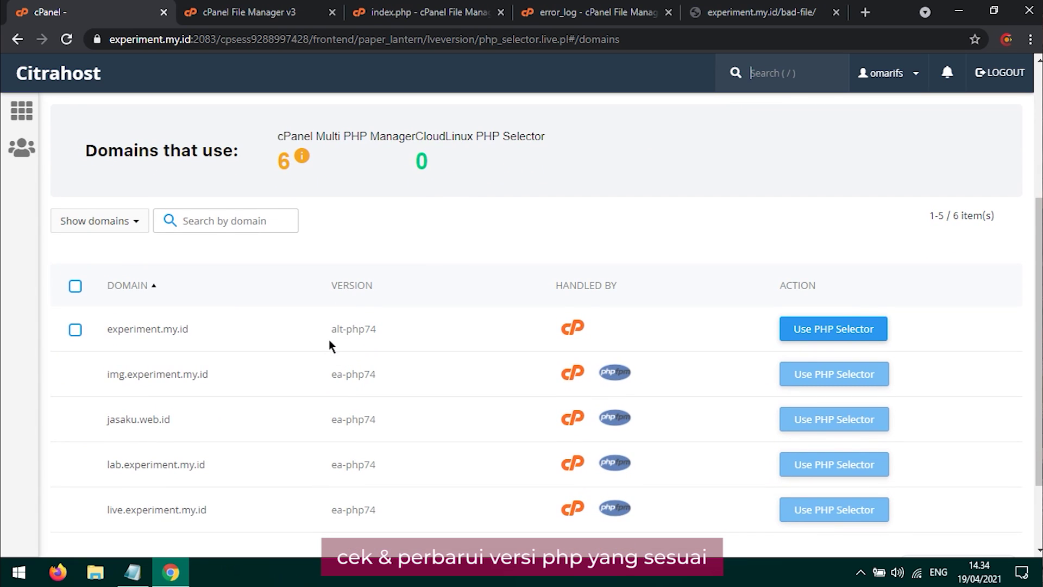
scroll(328, 340, "up", 1)
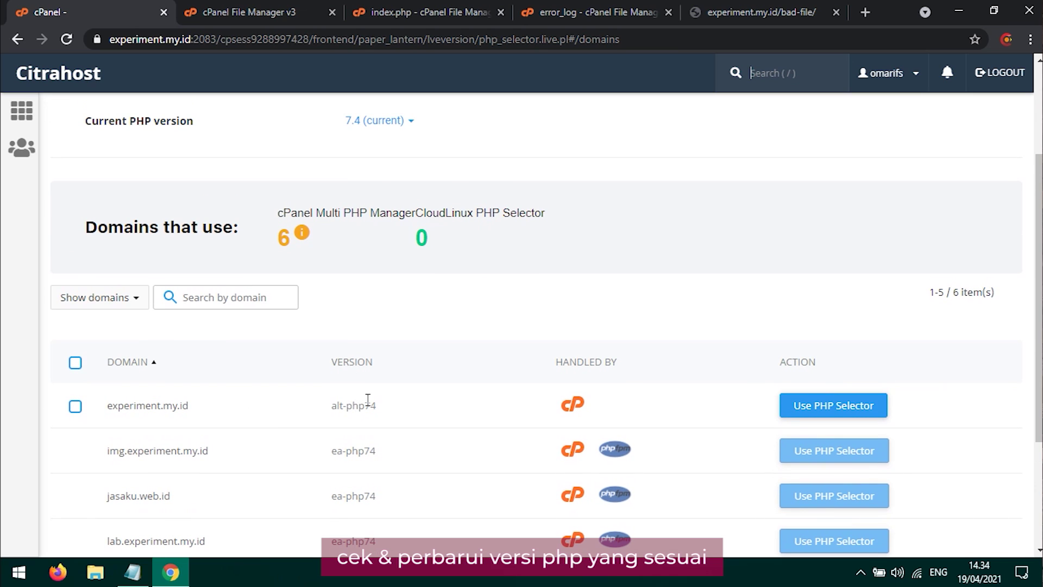
scroll(368, 400, "up", 2)
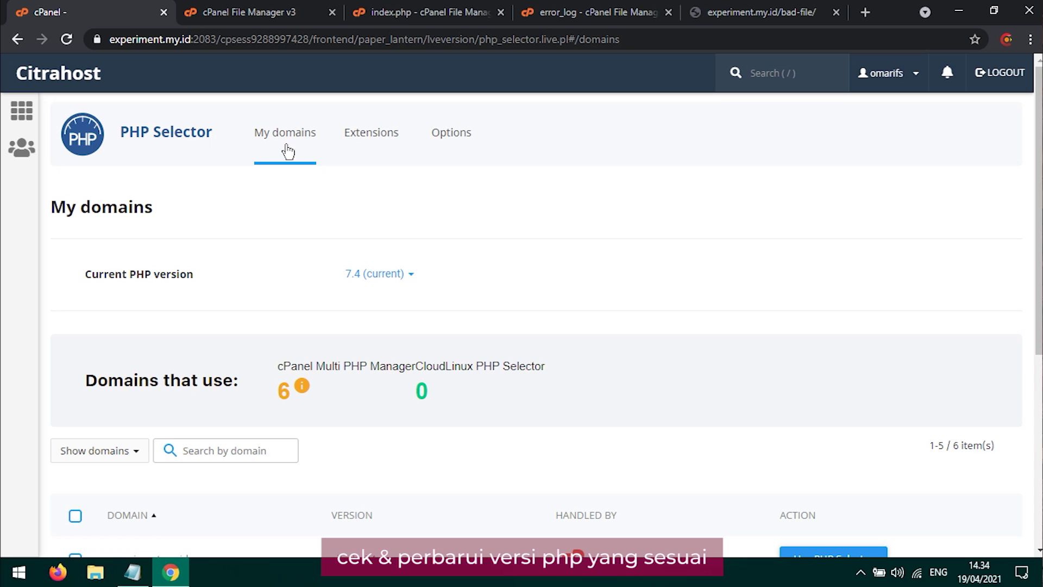
left_click(408, 274)
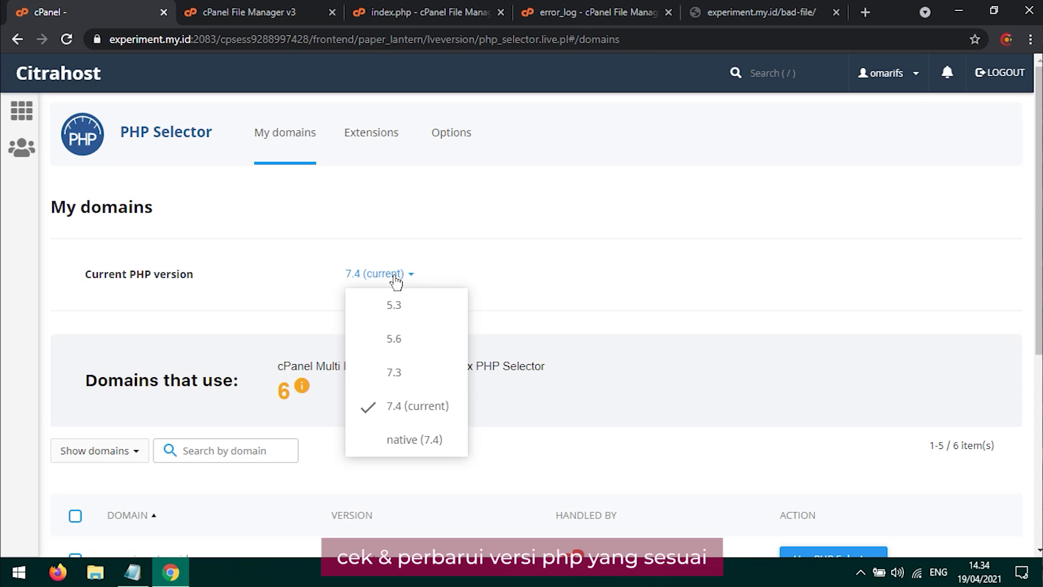
Leave the PHP Selector and open the public_html/wp-content folder in File Manager
left_click(18, 111)
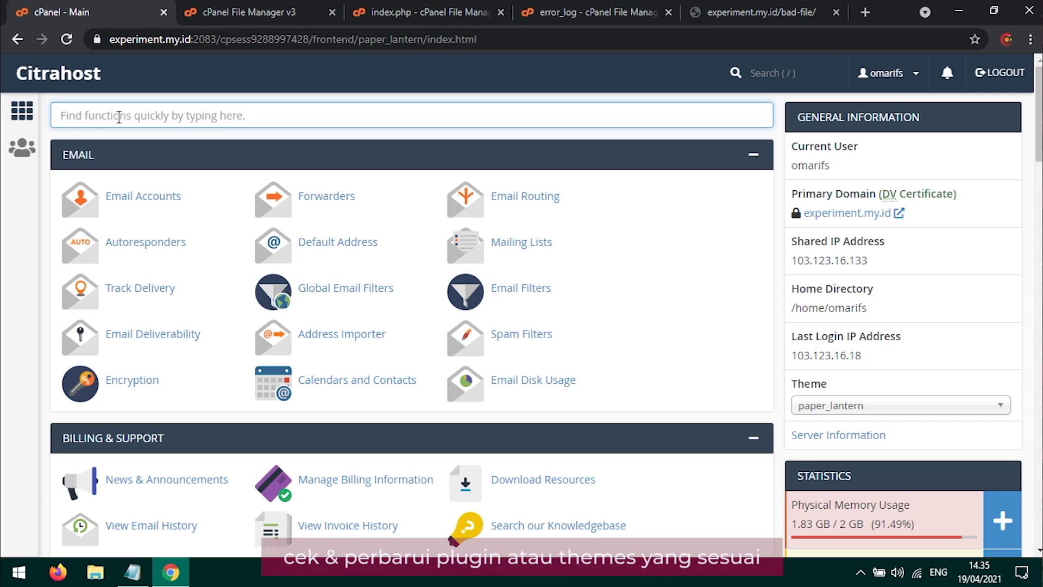
left_click(223, 12)
left_click(372, 162)
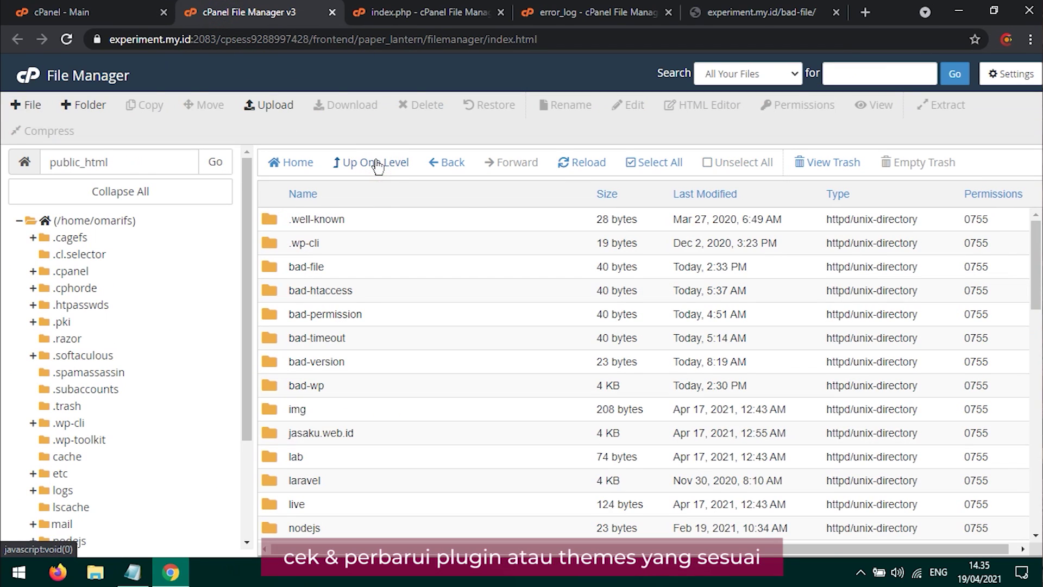
scroll(400, 261, "down", 1)
scroll(401, 274, "down", 3)
scroll(395, 272, "up", 3)
scroll(393, 277, "down", 3)
scroll(364, 318, "down", 1)
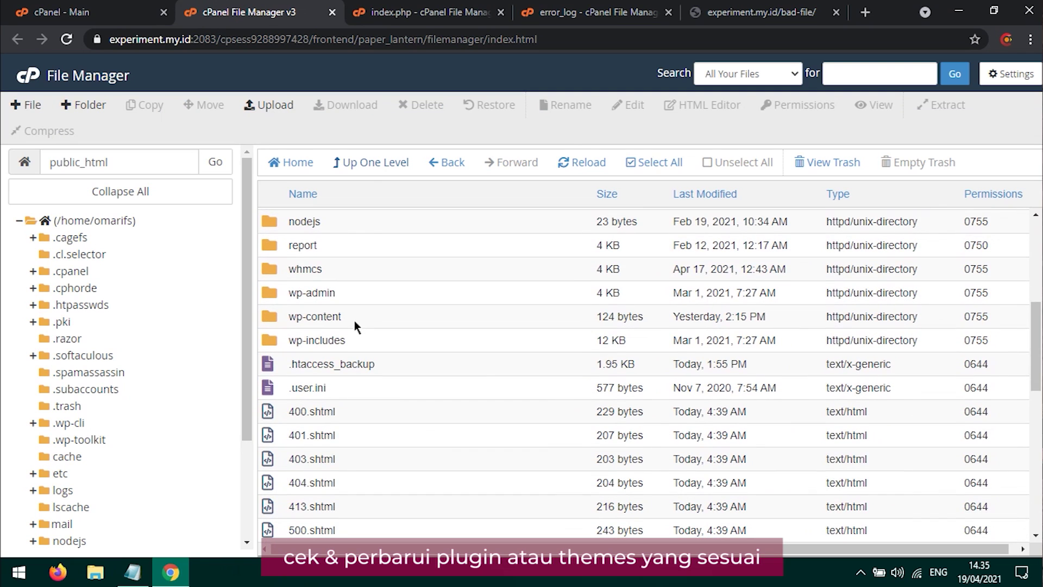
double_click(359, 316)
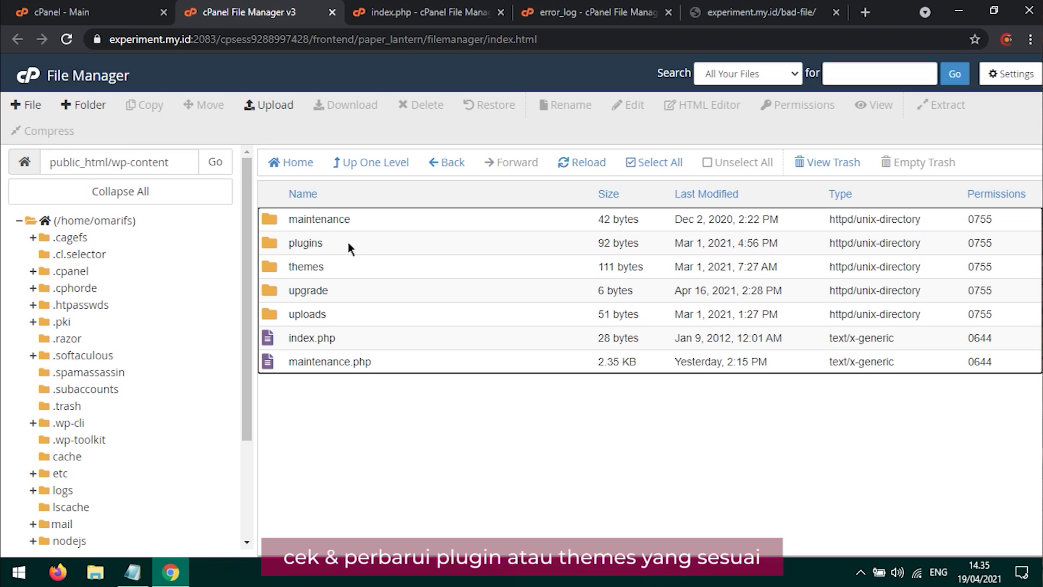
Rename the plugins folder in wp-content to plugins_backup and return to public_html
left_click(348, 242)
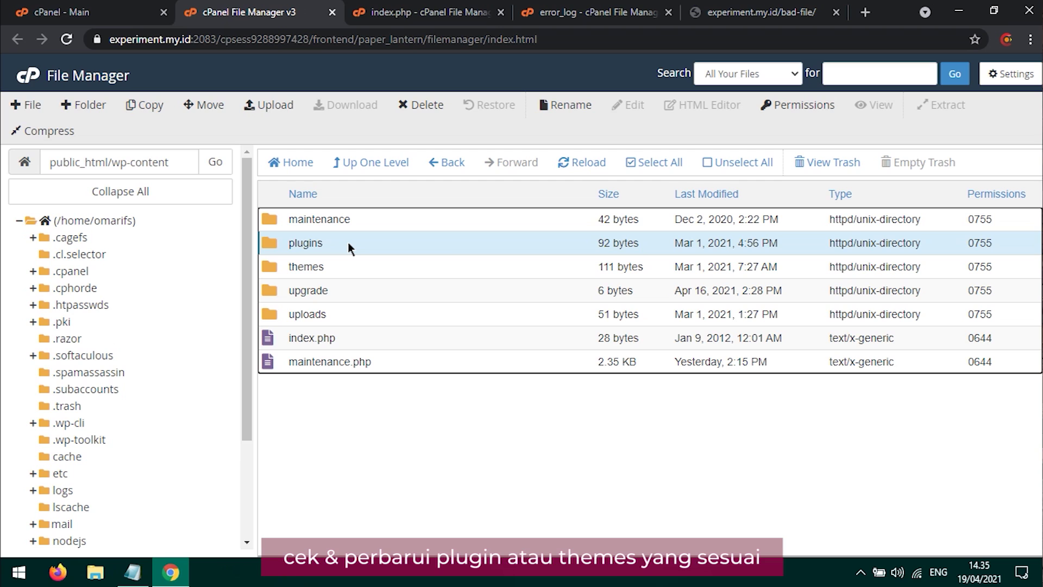
right_click(347, 242)
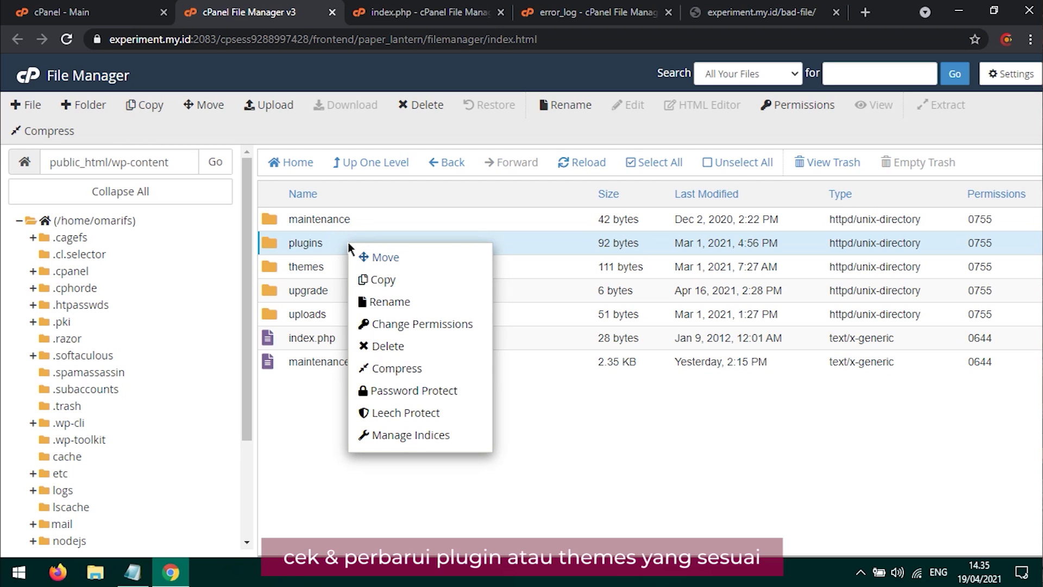
left_click(380, 302)
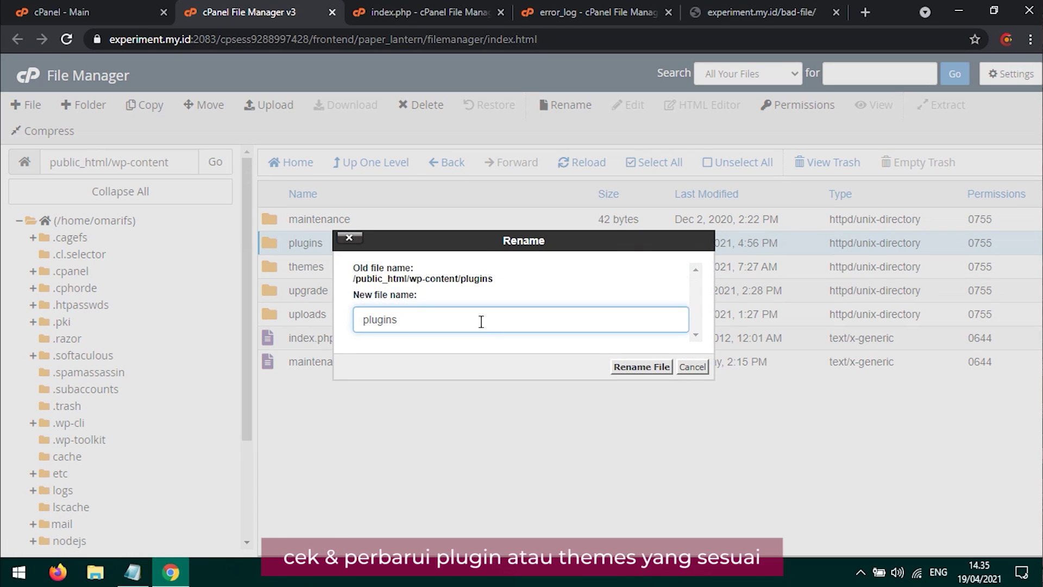
type("_backup")
key("Return")
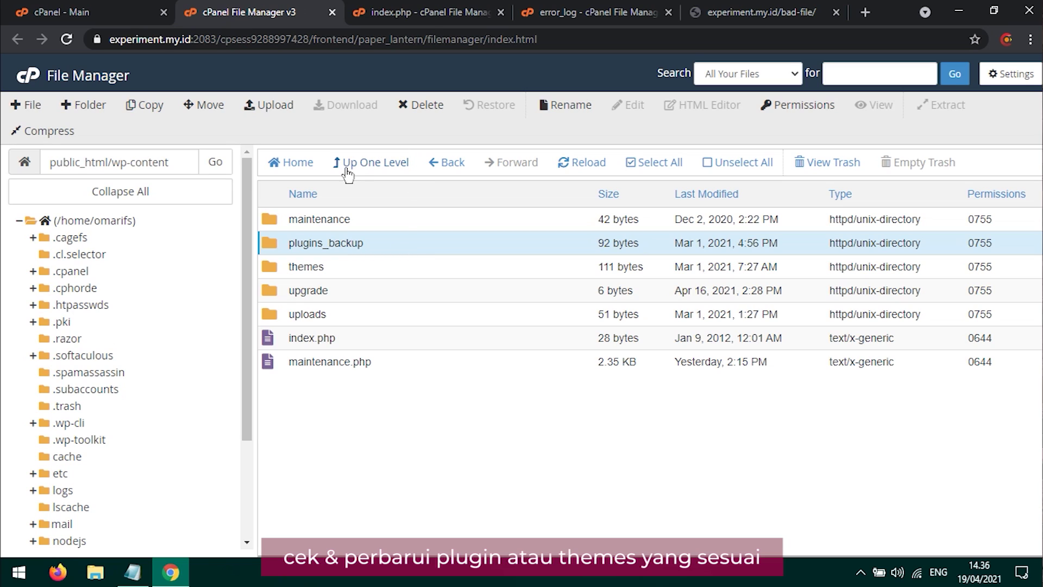
left_click(377, 163)
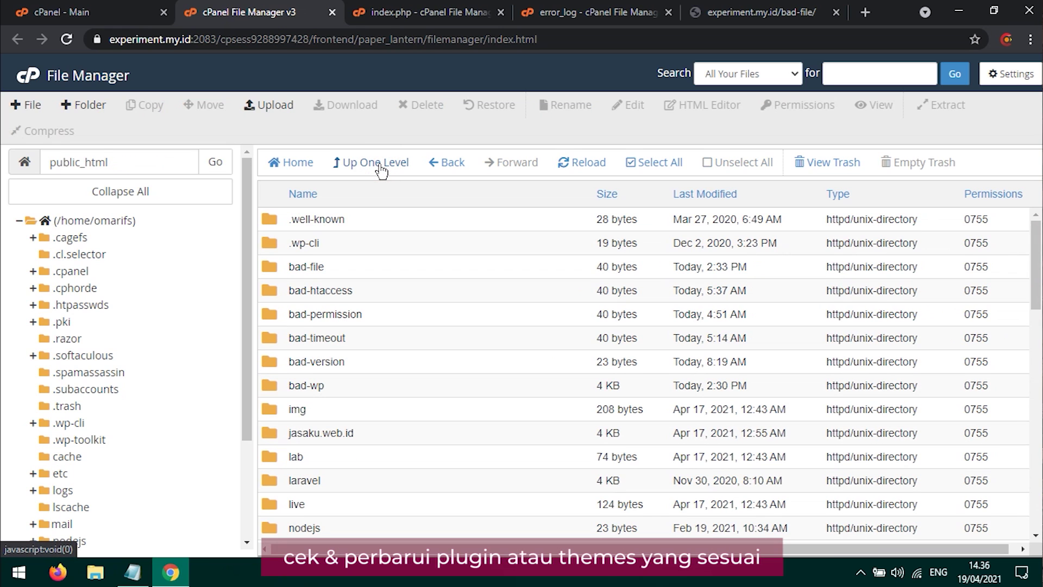
left_click(379, 166)
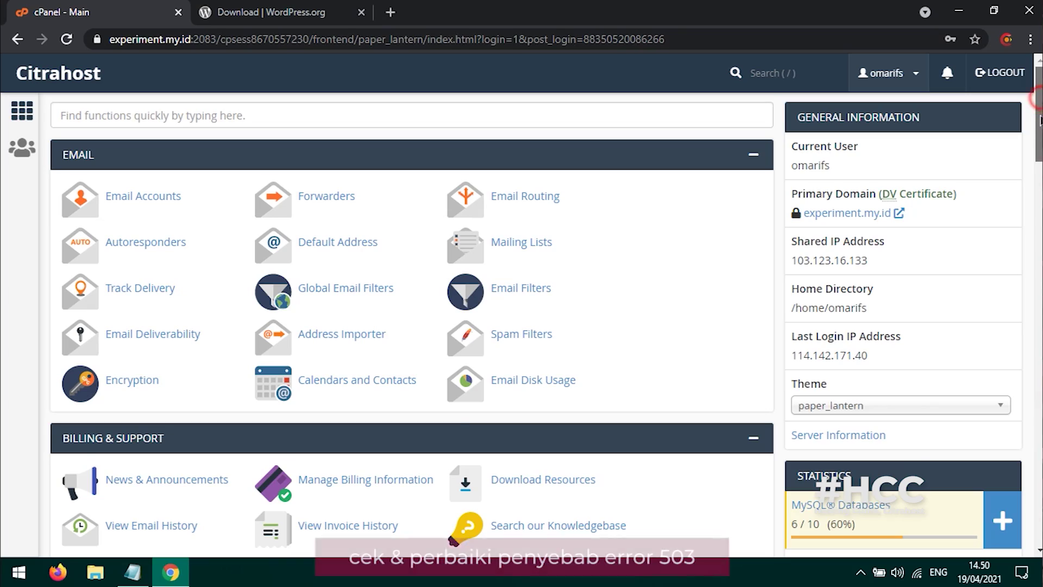
Examine the hosting account's statistics on the cPanel main page, including CPU, entry processes, memory and IOPS usage
left_click_drag(1031, 91, 1018, 147)
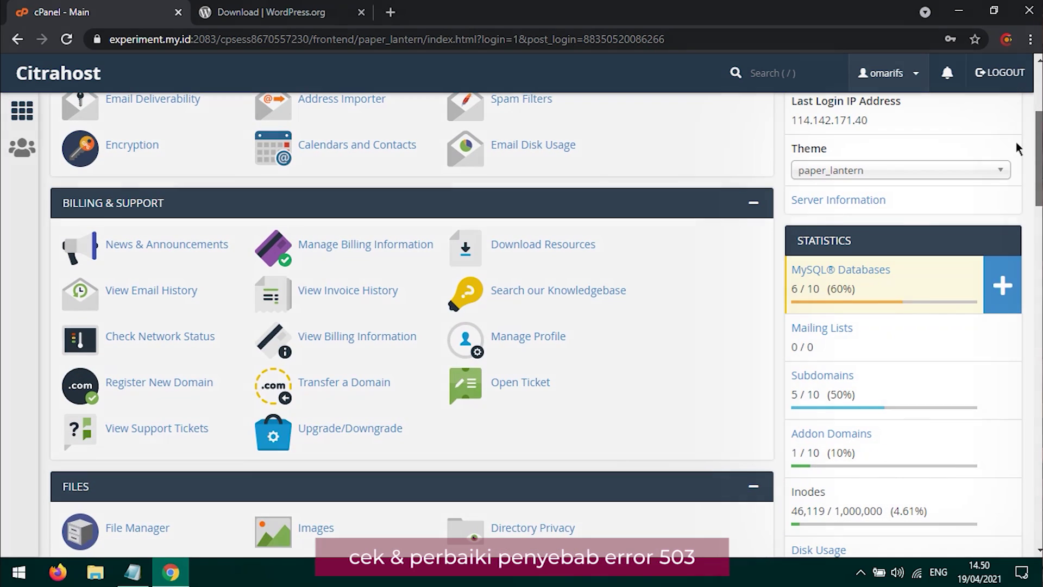
left_click_drag(1016, 142, 1009, 250)
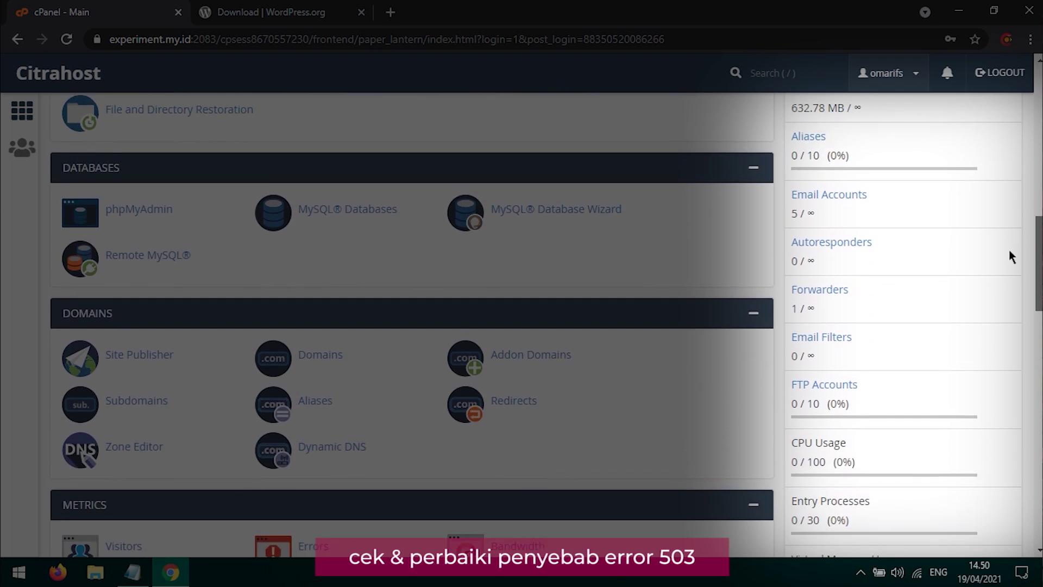
scroll(1006, 275, "down", 3)
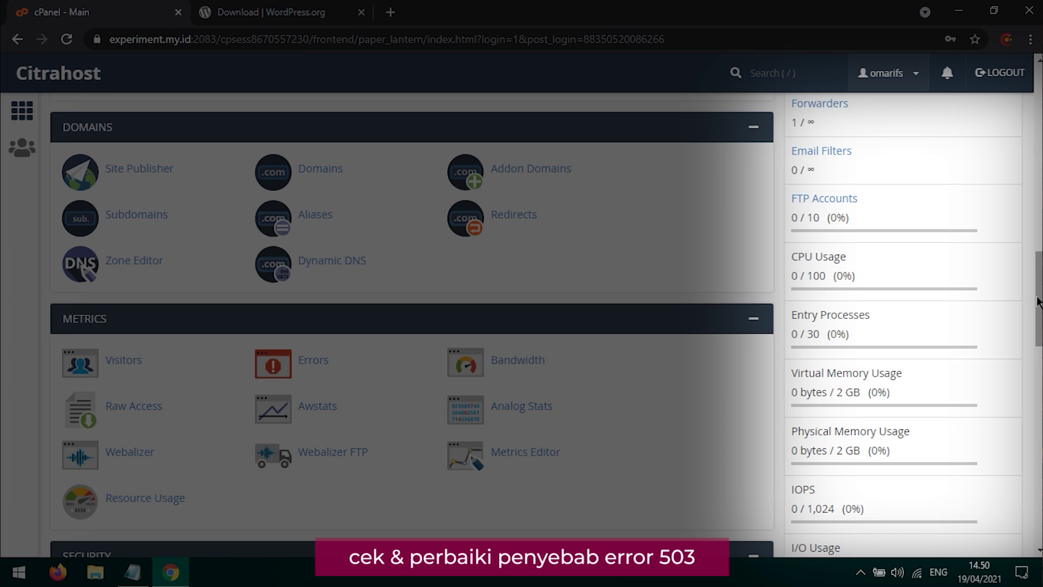
left_click_drag(1038, 302, 1038, 118)
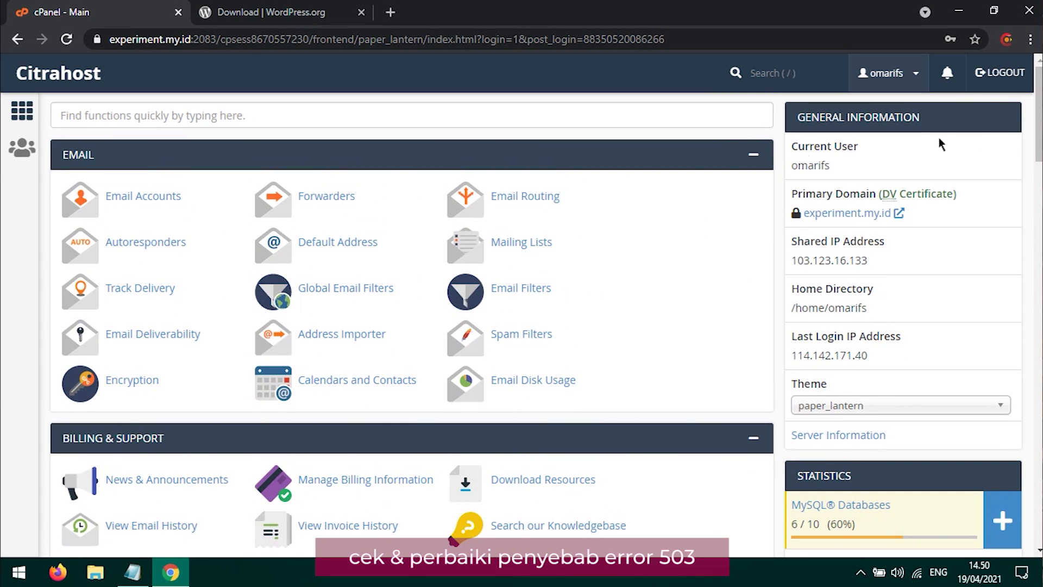
Search the cPanel main page's functions for "file" and open File Manager
left_click(378, 119)
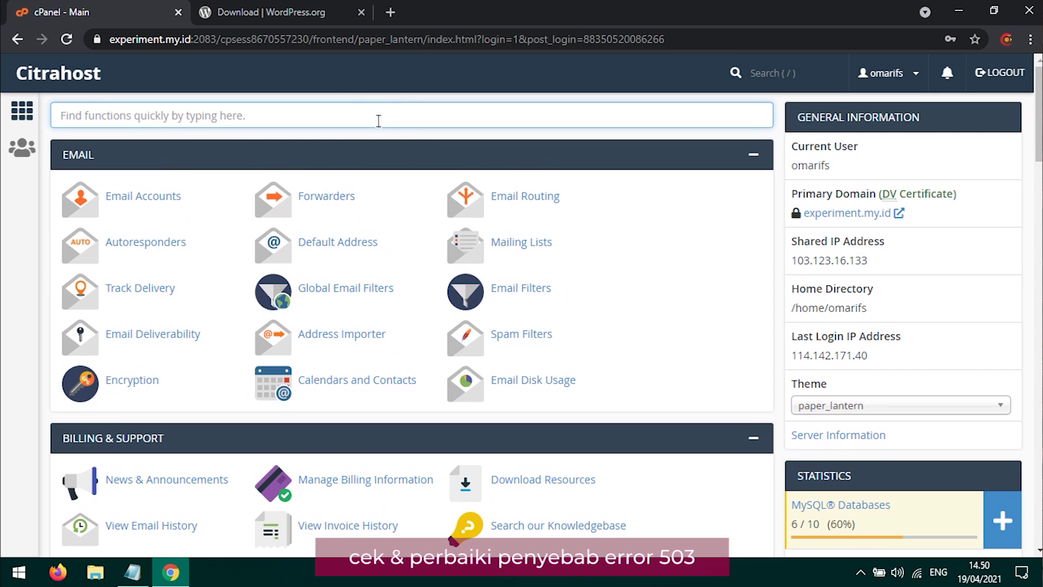
type("file")
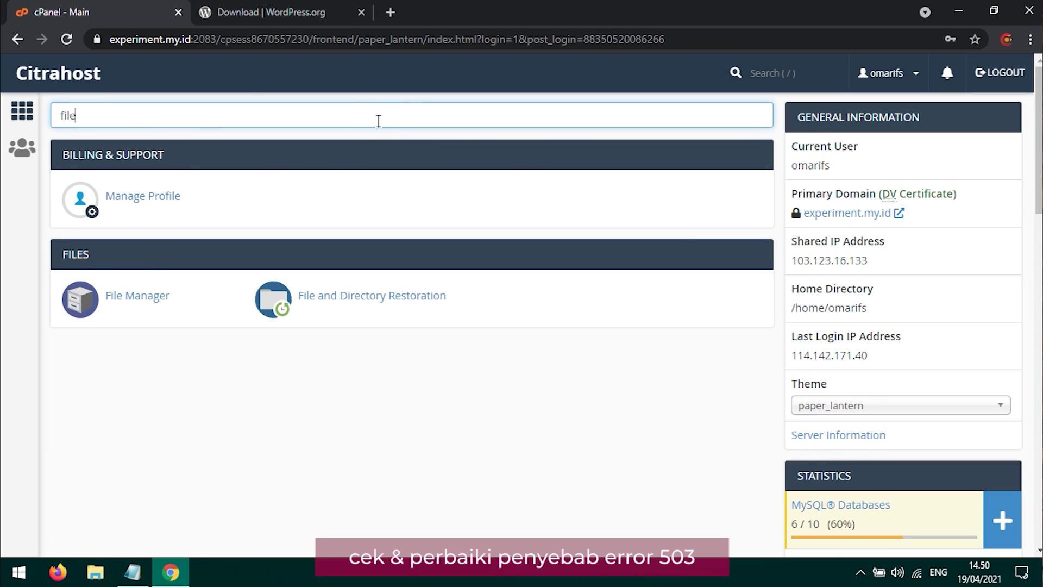
left_click(131, 300)
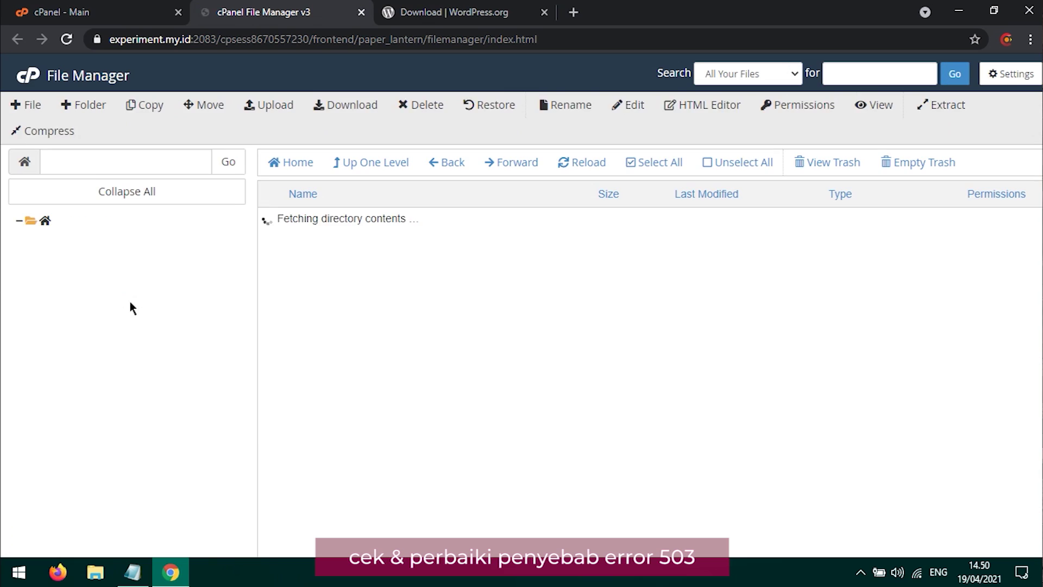
Open the public_html folder and go into its wp-content subfolder
scroll(315, 293, "down", 8)
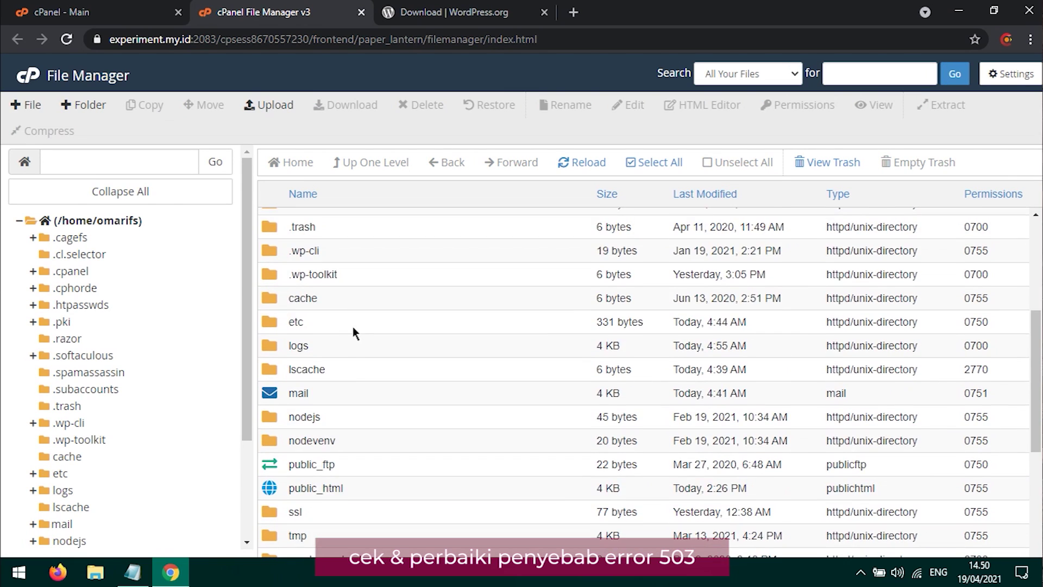
double_click(372, 256)
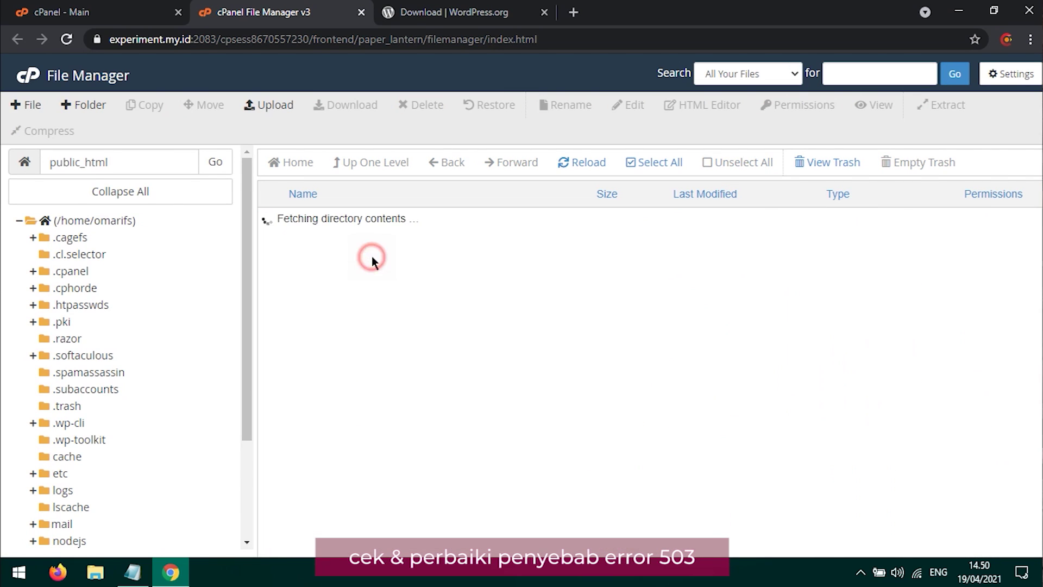
scroll(373, 261, "down", 3)
scroll(374, 271, "down", 2)
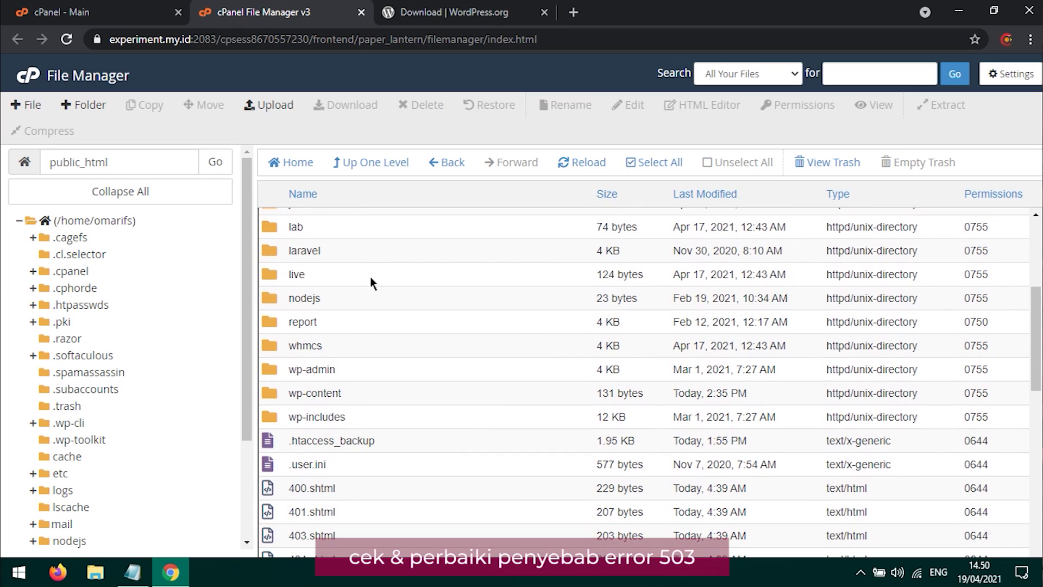
double_click(364, 399)
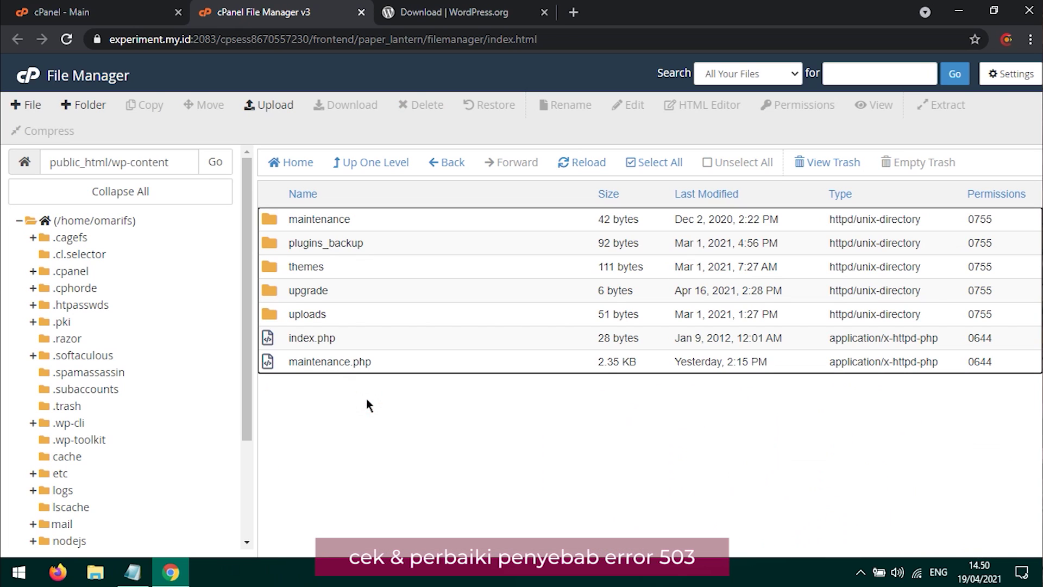